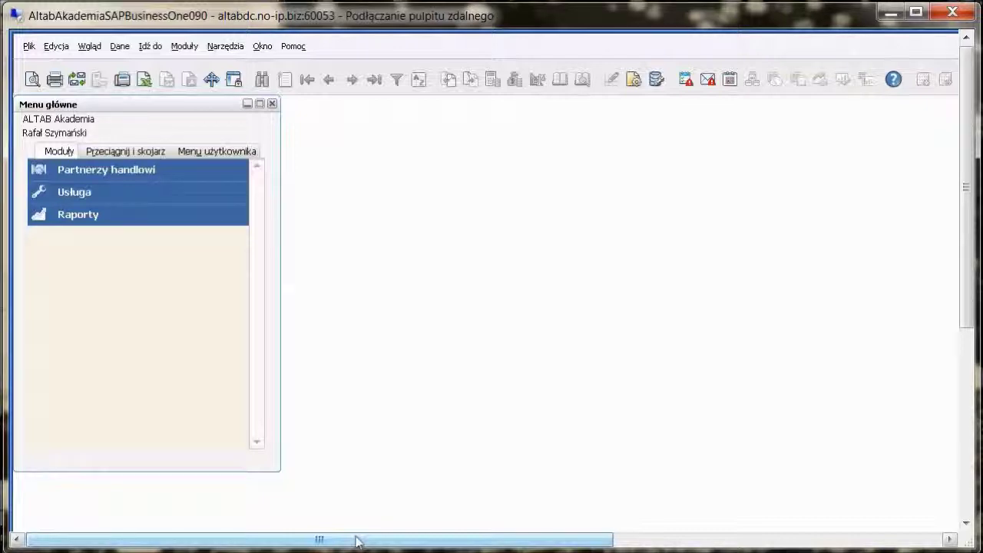
{"action": "left_click_drag", "start_coordinate": [115, 193], "coordinate": [125, 206]}
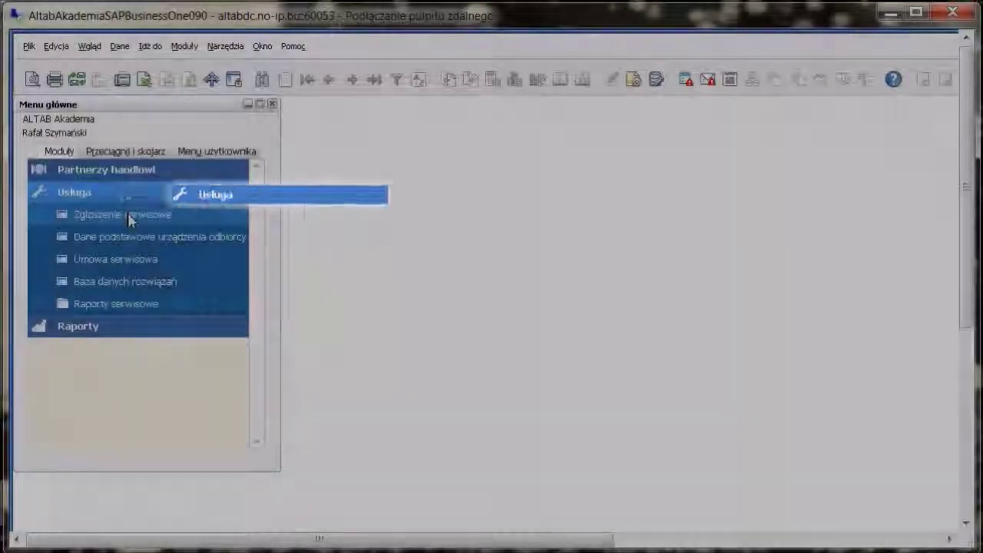
{"action": "left_click", "coordinate": [128, 214]}
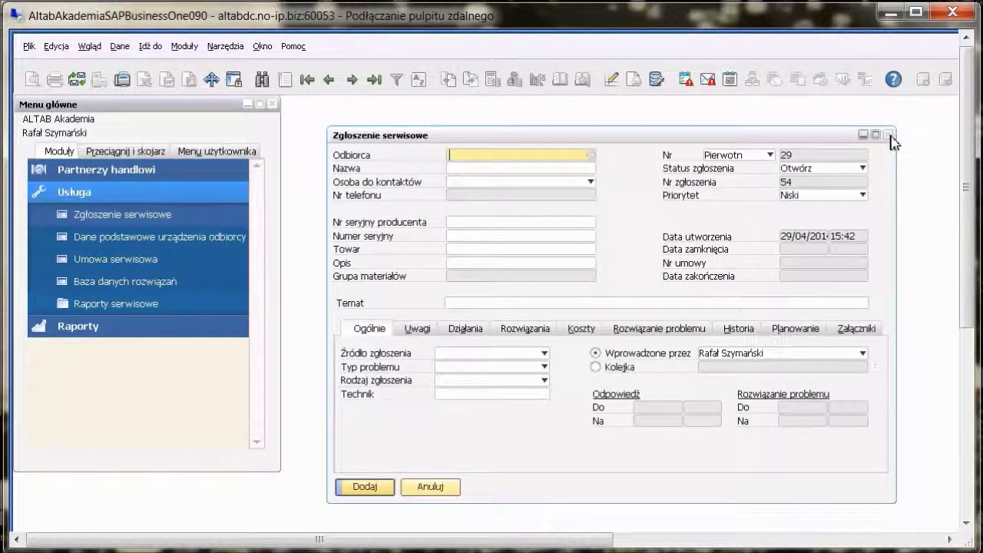
{"action": "left_click", "coordinate": [889, 135]}
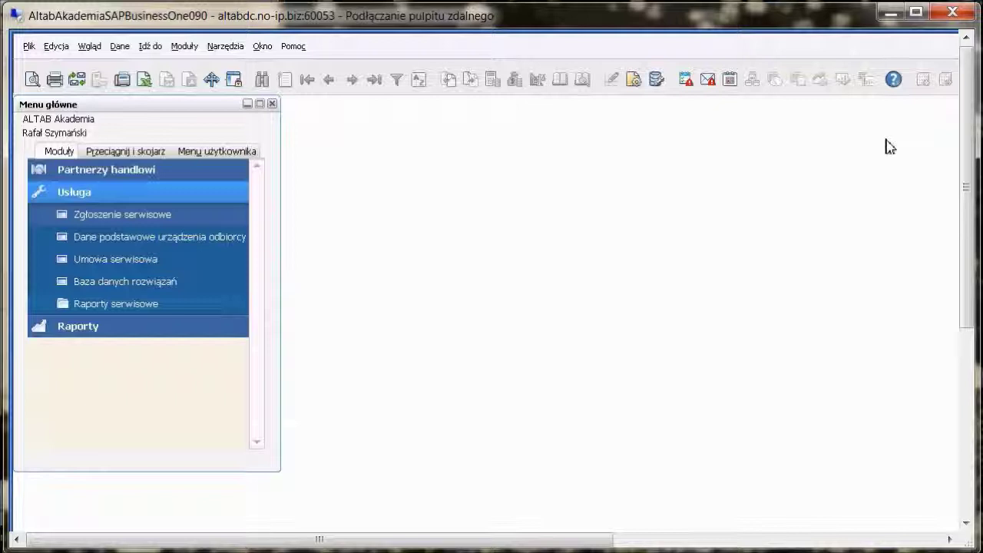
Open a new service call (Zgłoszenie serwisowe) and load the customer and device data by entering serial number zl-0001
{"action": "key", "text": "F2"}
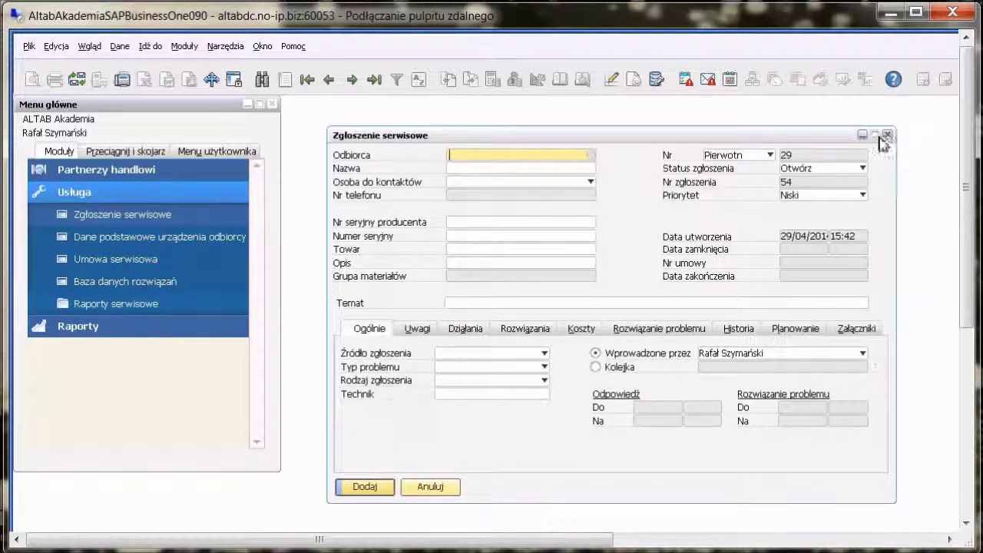
{"action": "left_click", "coordinate": [472, 240]}
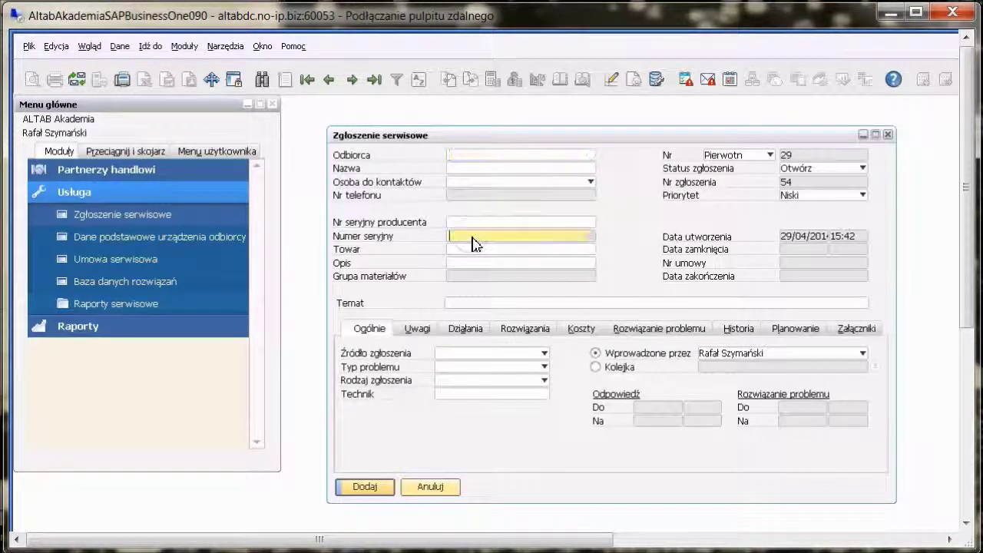
{"action": "type", "text": "zl"}
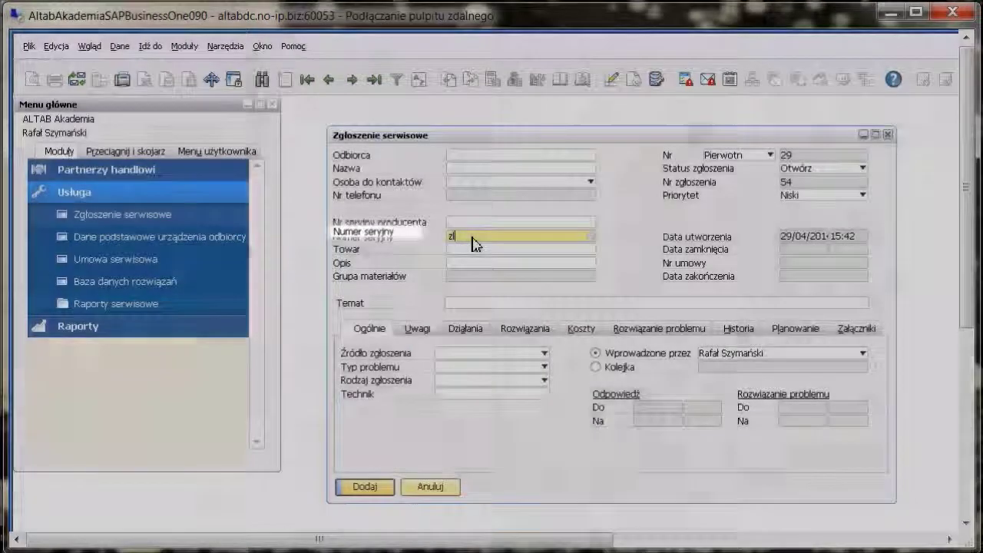
{"action": "type", "text": "-000"}
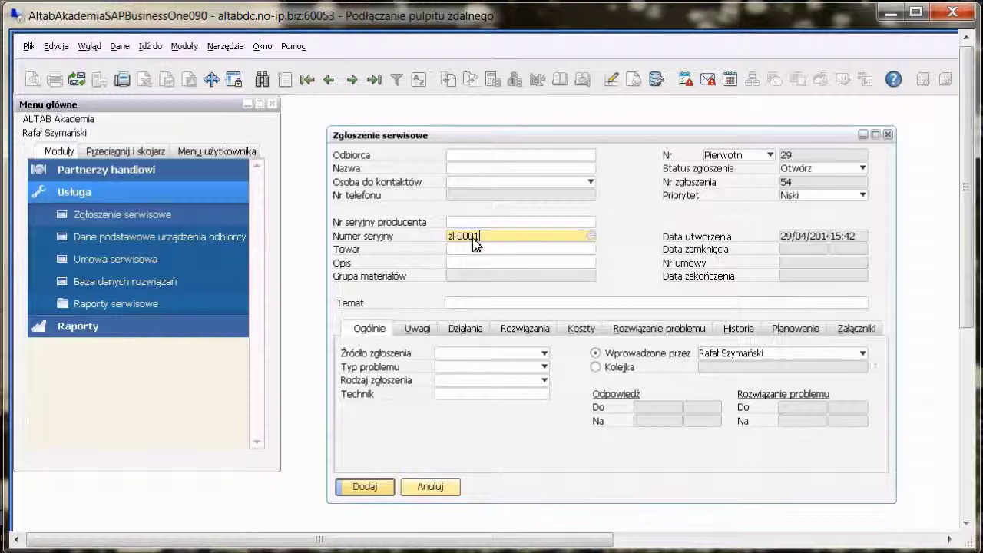
{"action": "key", "text": "Tab"}
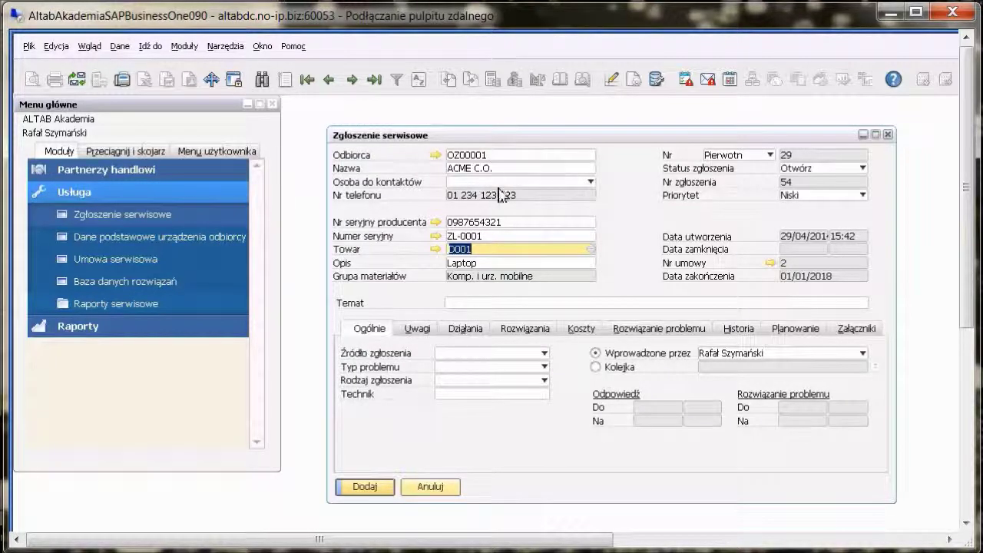
Choose the first listed contact person and set the subject (Temat) to "Laptop przegrzewa sie i bardzo głośno pracuje"
{"action": "left_click", "coordinate": [590, 183]}
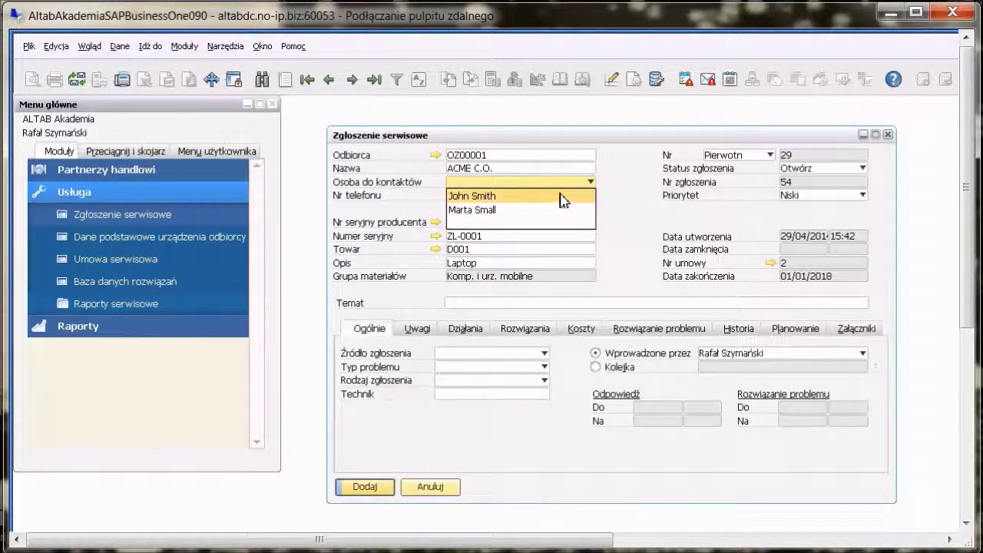
{"action": "left_click", "coordinate": [564, 200]}
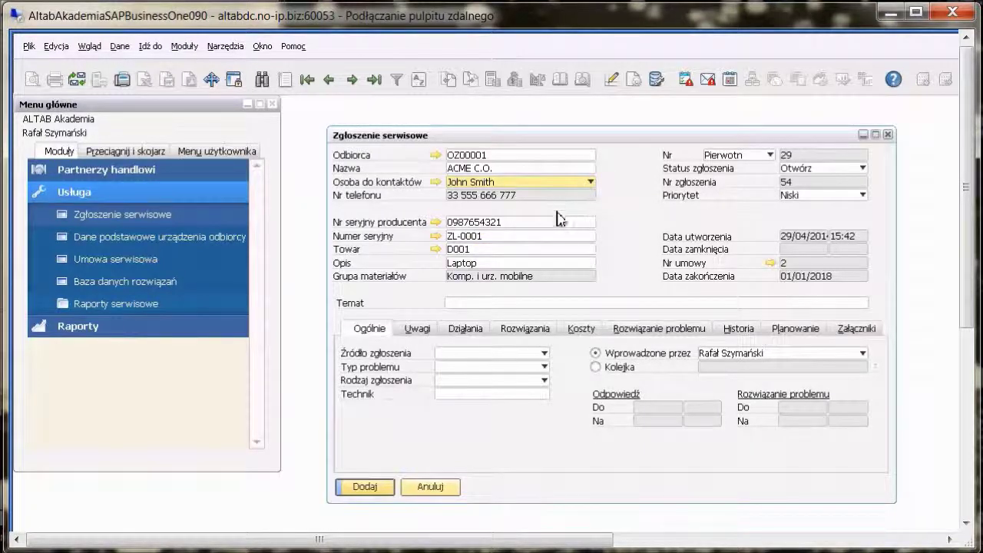
{"action": "left_click", "coordinate": [523, 303]}
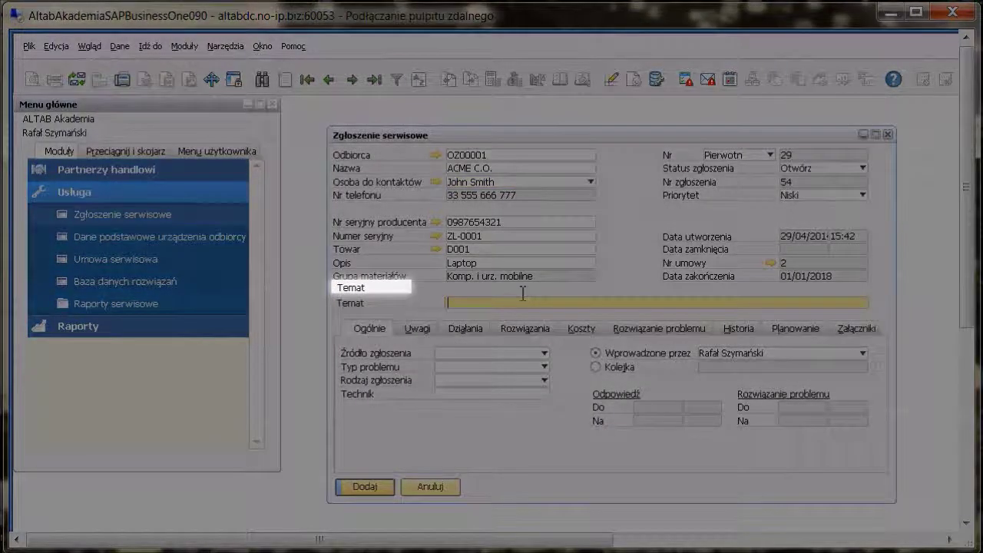
{"action": "type", "text": "L"}
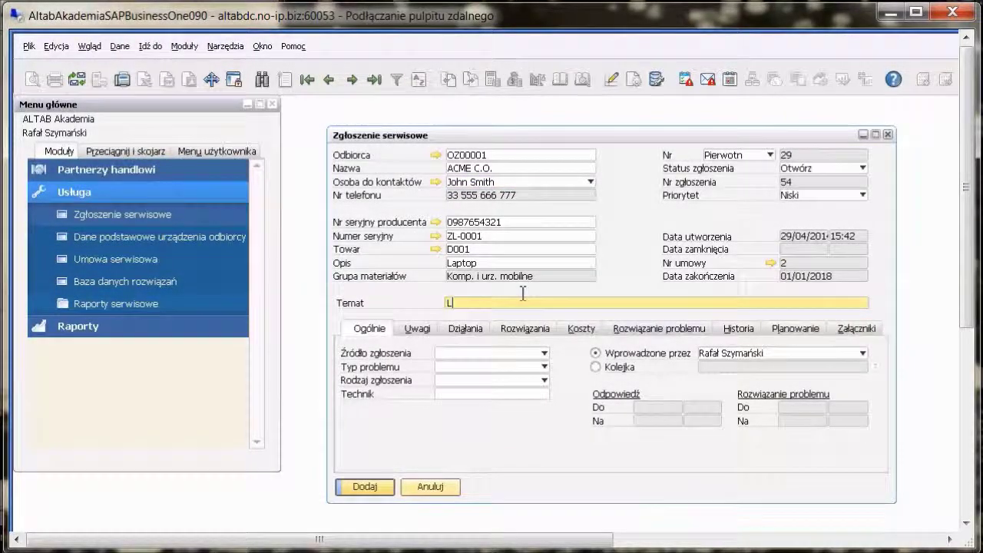
{"action": "type", "text": "aptop pr"}
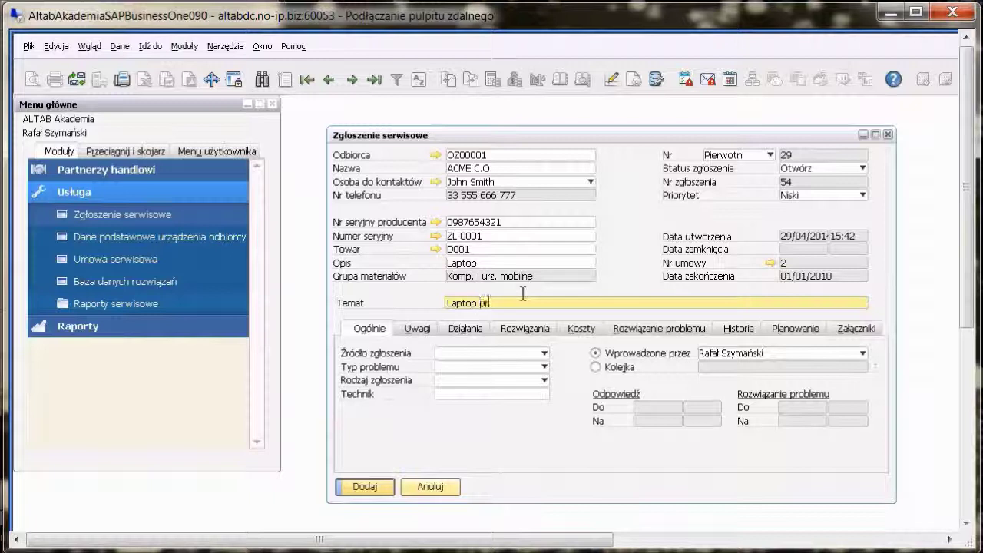
{"action": "type", "text": "zegrzewa "}
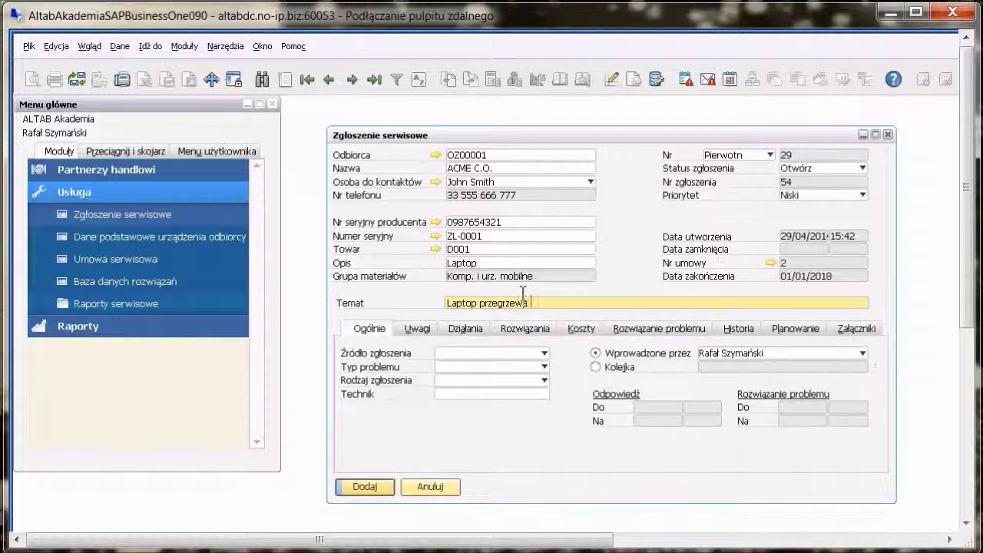
{"action": "type", "text": "sie i bardzo głośno"}
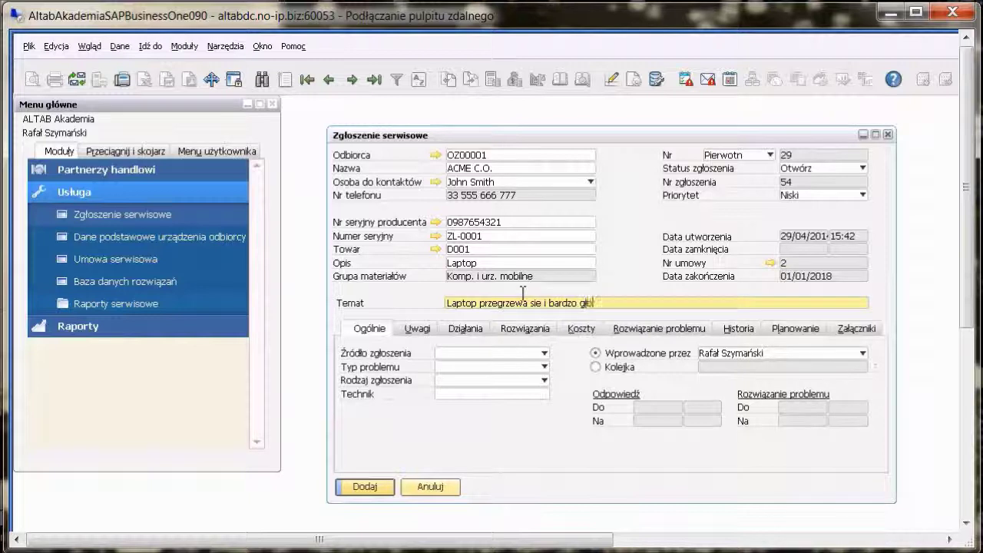
{"action": "type", "text": " pracuje"}
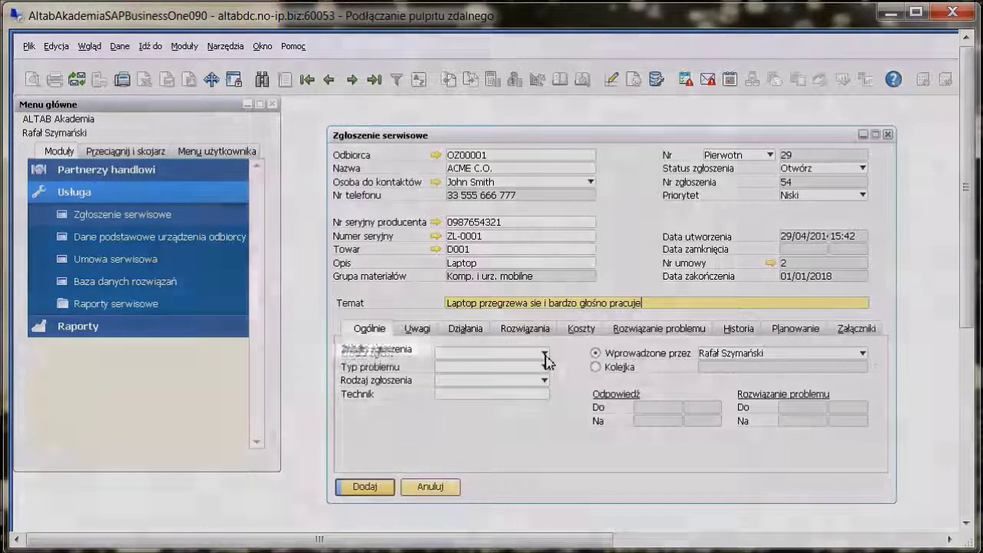
Set the call source to Nr telefonu, the problem type to Usterka and the call type to GWARANCJA
{"action": "left_click", "coordinate": [545, 354]}
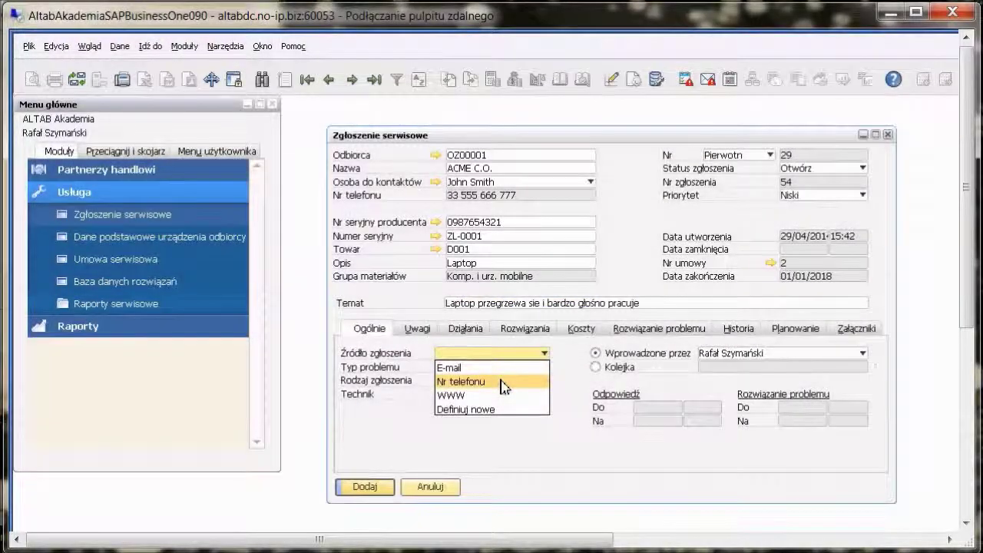
{"action": "left_click", "coordinate": [503, 383]}
{"action": "left_click", "coordinate": [516, 367]}
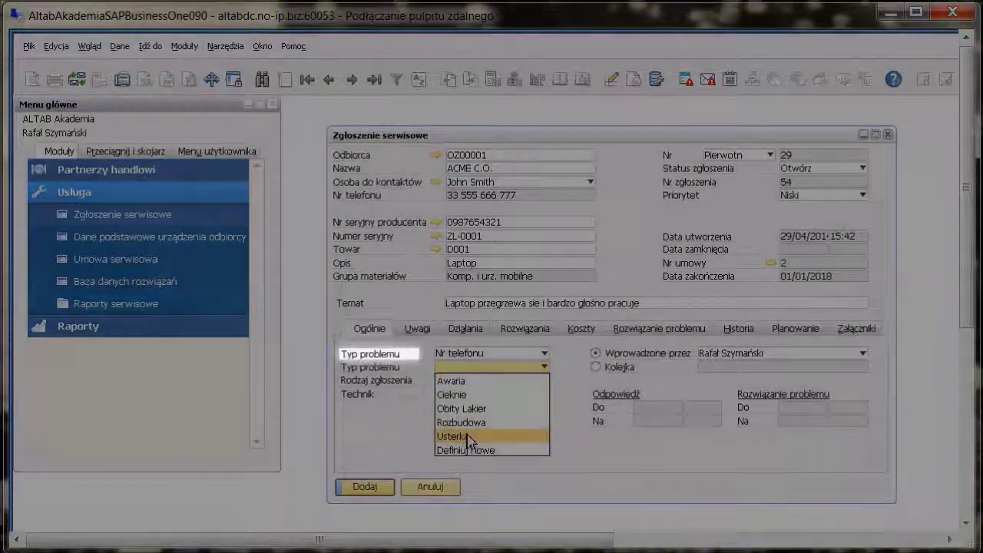
{"action": "left_click", "coordinate": [467, 436]}
{"action": "left_click", "coordinate": [489, 381]}
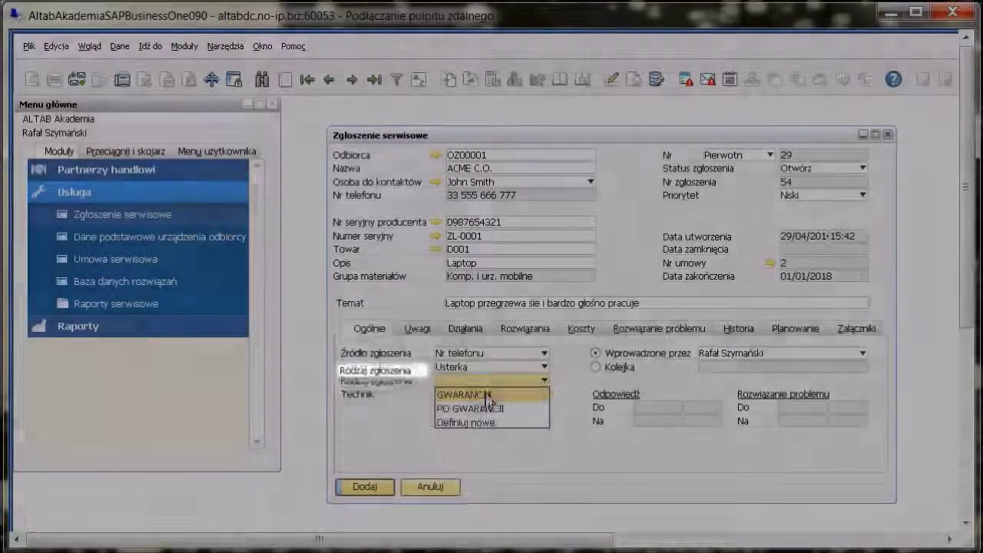
{"action": "left_click", "coordinate": [487, 395]}
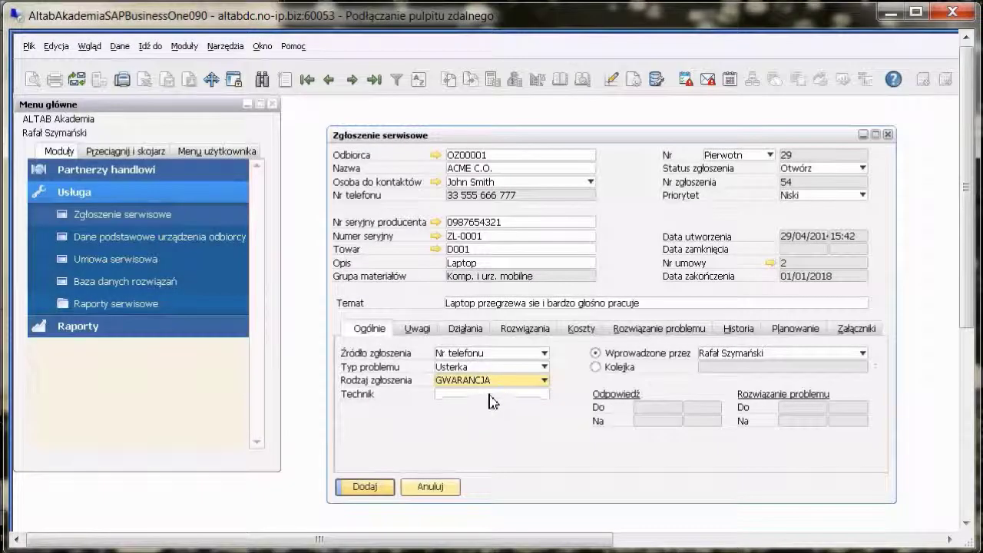
Assign the second employee in the employee list as the call's technician (Technik)
{"action": "left_click", "coordinate": [490, 396]}
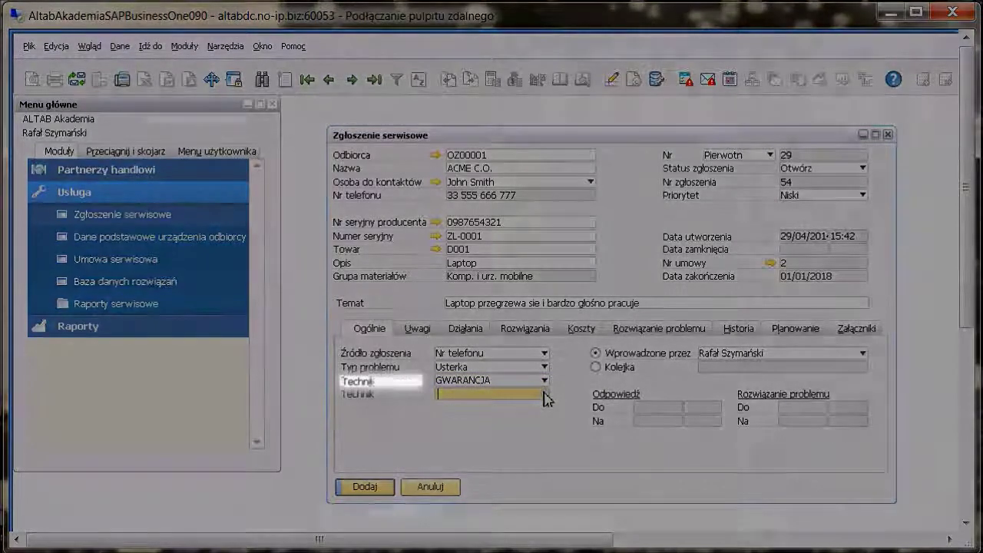
{"action": "left_click", "coordinate": [546, 396]}
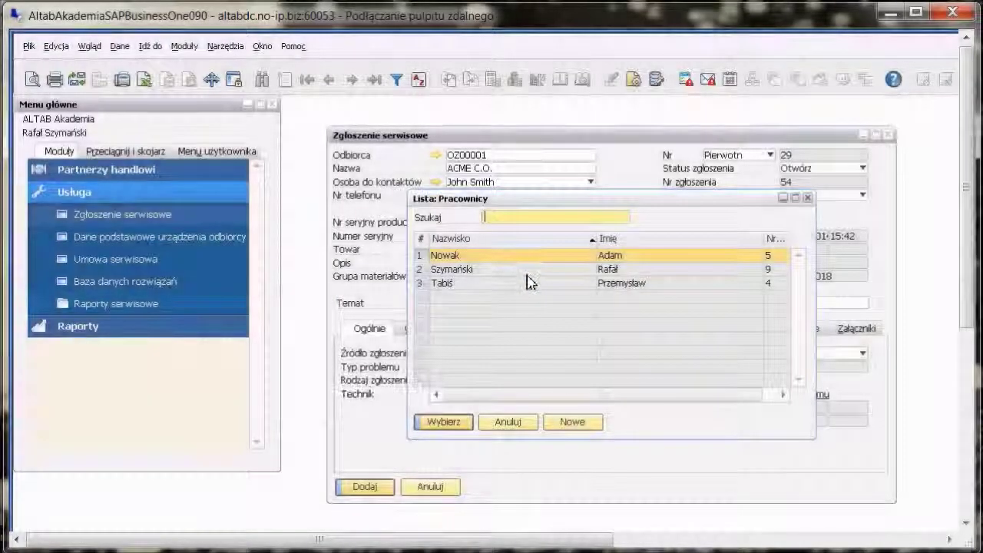
{"action": "left_click", "coordinate": [529, 270]}
{"action": "left_click", "coordinate": [460, 427]}
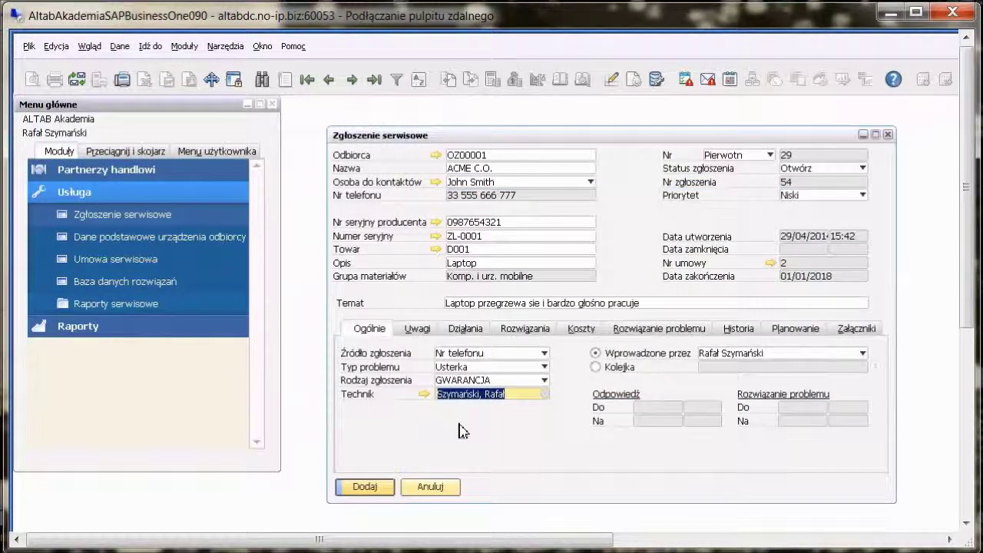
Copy the subject text of the service call into its remarks (Uwagi)
{"action": "left_click", "coordinate": [418, 328]}
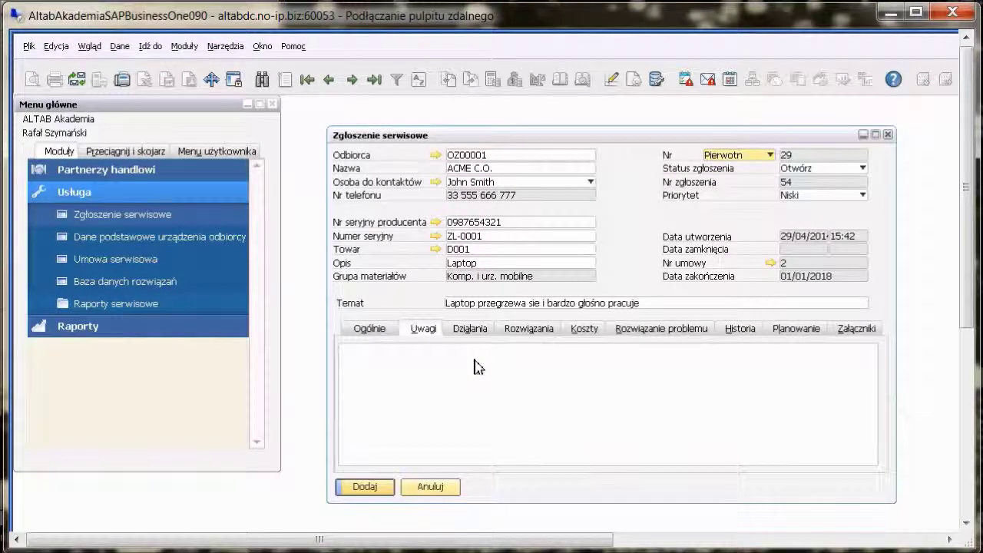
{"action": "triple_click", "coordinate": [535, 306]}
{"action": "right_click", "coordinate": [536, 308]}
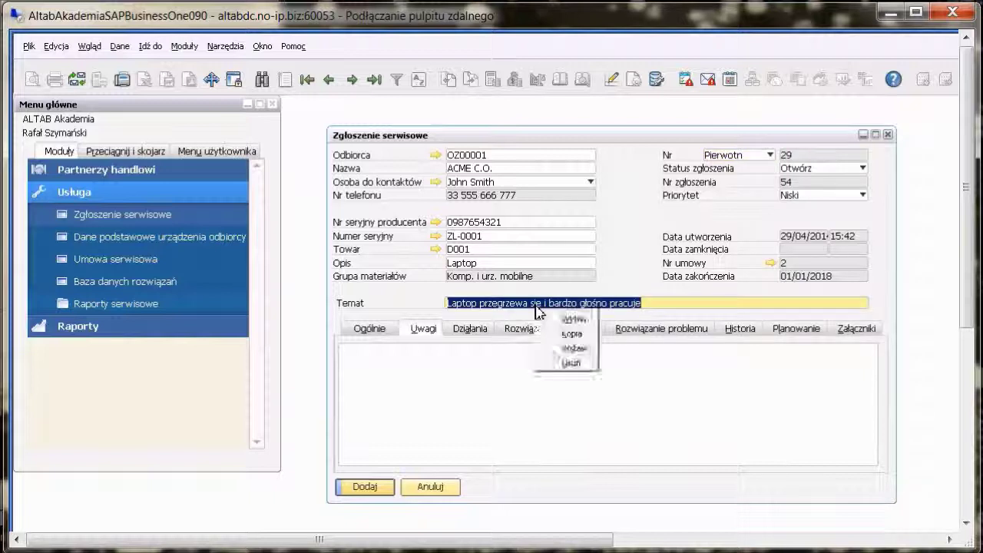
{"action": "left_click", "coordinate": [568, 333]}
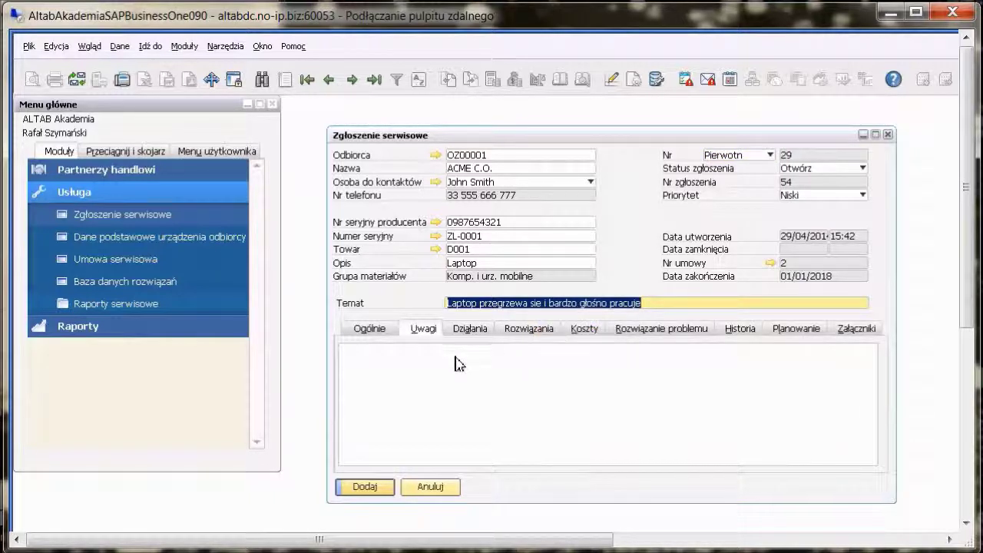
{"action": "left_click", "coordinate": [455, 364]}
{"action": "right_click", "coordinate": [457, 364]}
{"action": "left_click", "coordinate": [474, 371]}
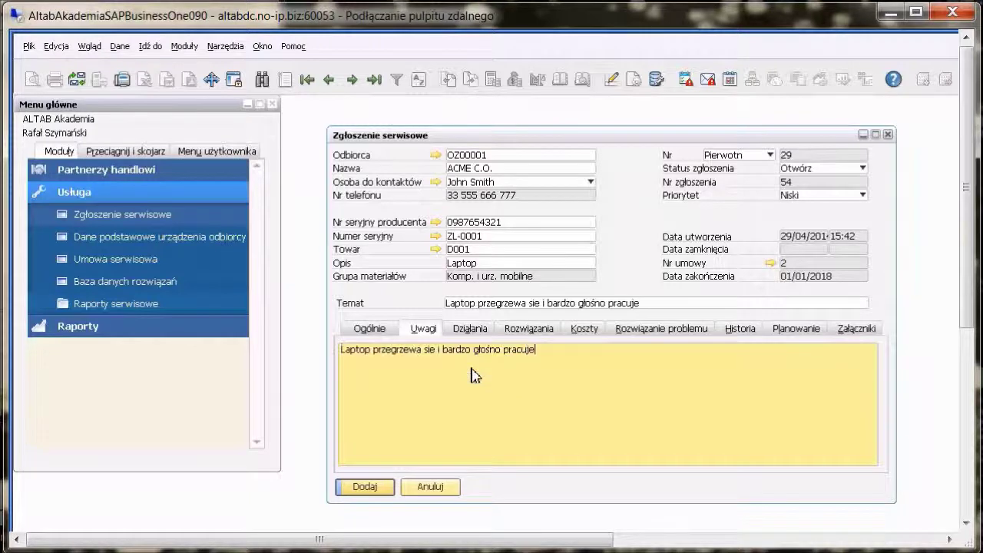
Append ". Po 30 minutach pracy wentylator włącza się i nie przestaje pracować." to the remarks and add the service call
{"action": "type", "text": ". Po 30 minutach pra"}
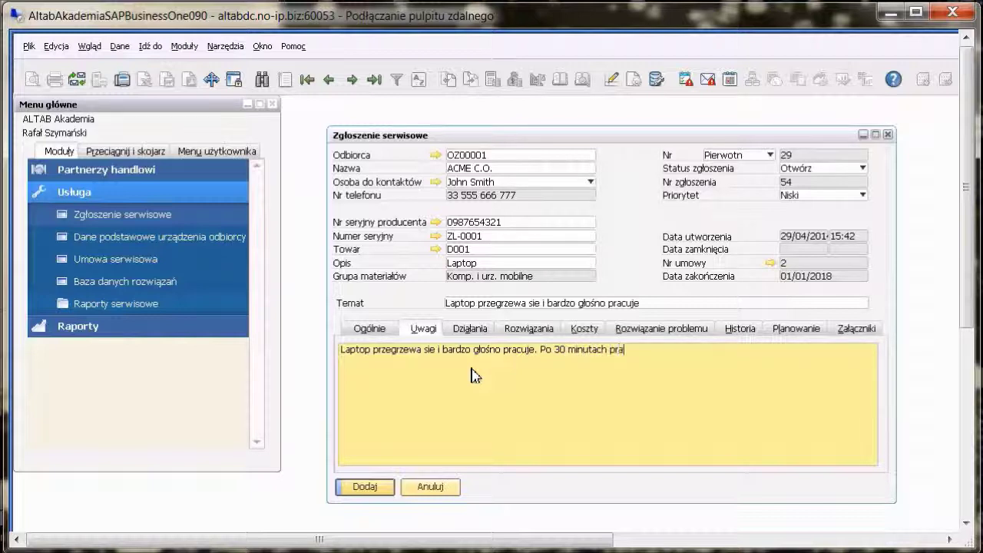
{"action": "type", "text": "cy wentylator włącza si"}
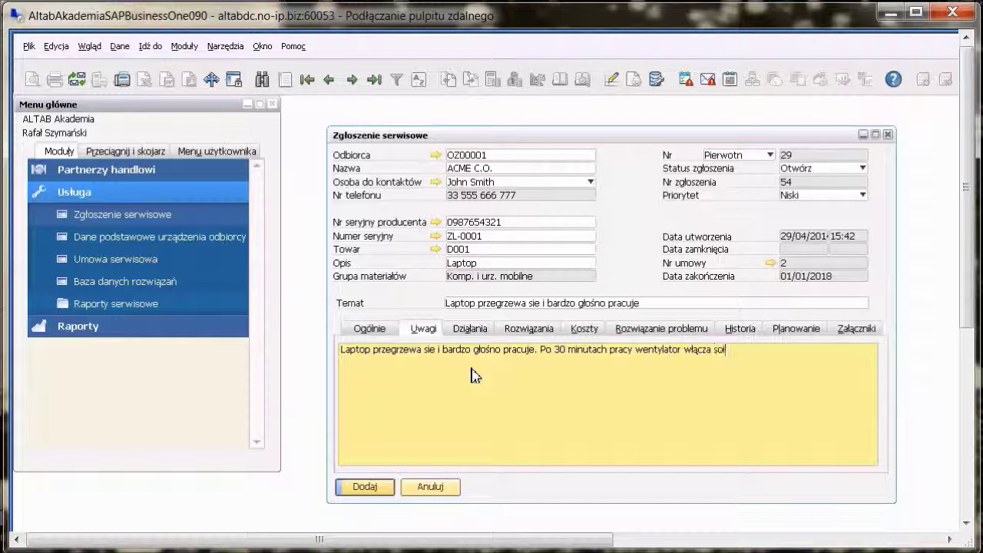
{"action": "type", "text": "ę i nie przestaje pracować."}
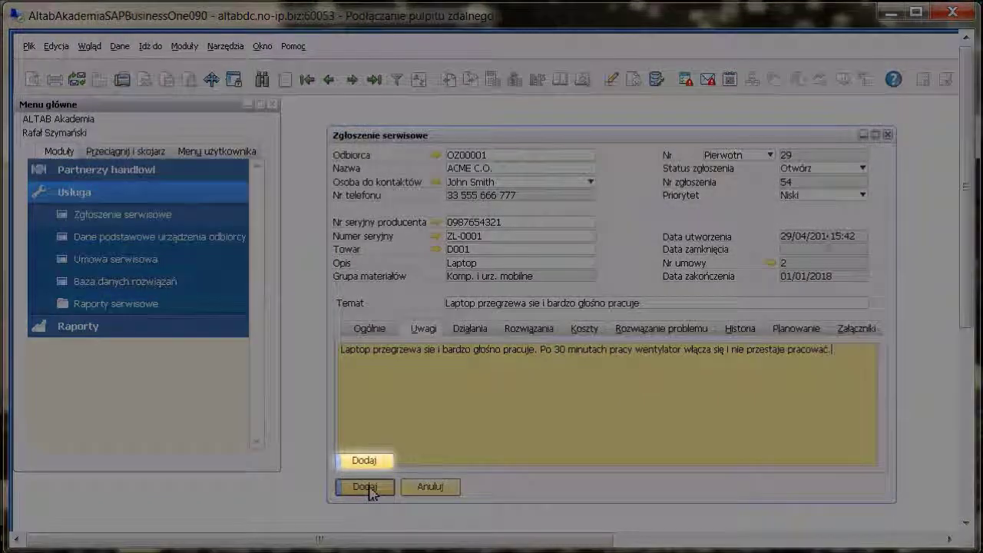
{"action": "left_click", "coordinate": [364, 487]}
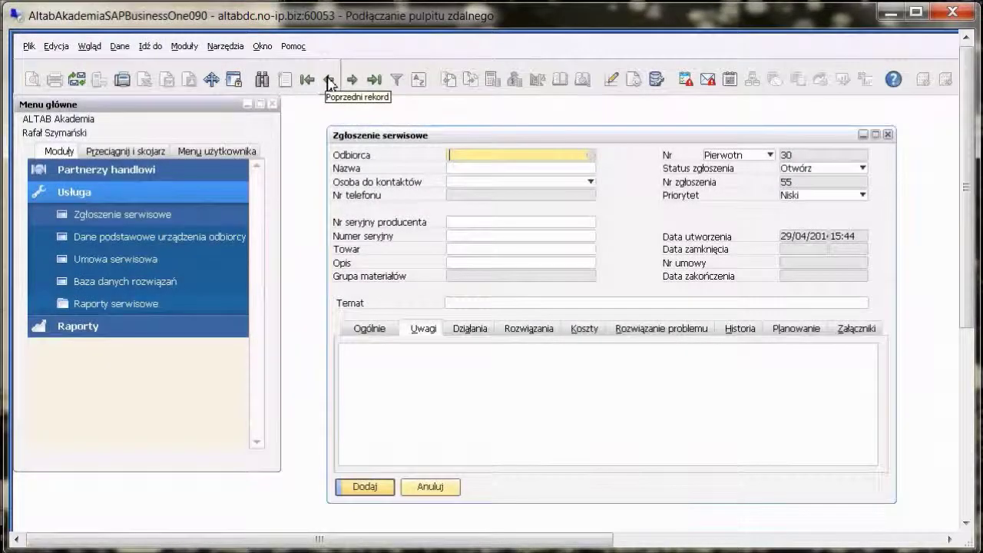
Bring up the service call just added, preview its Zgłoszenie serwisowe printout, and close the preview
{"action": "left_click", "coordinate": [329, 80]}
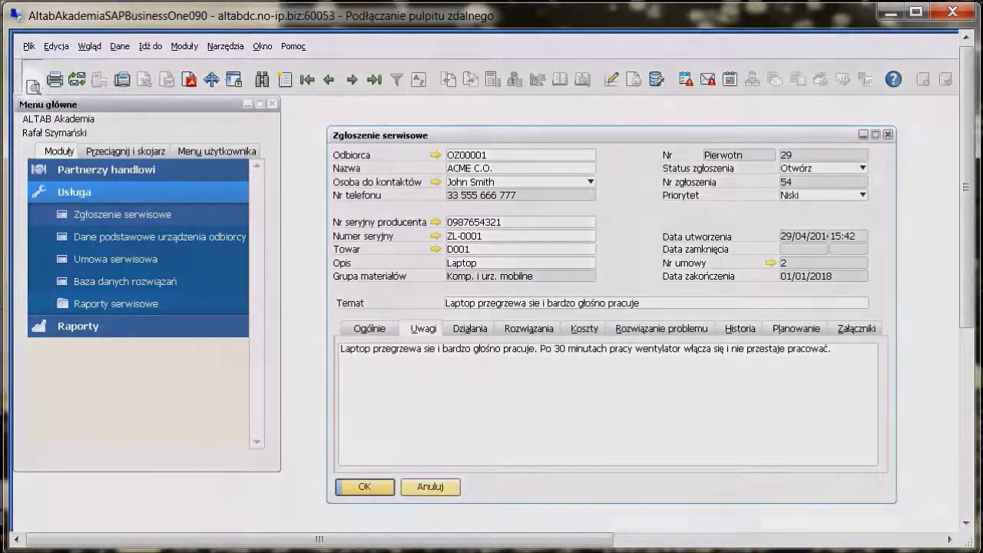
{"action": "left_click", "coordinate": [32, 80]}
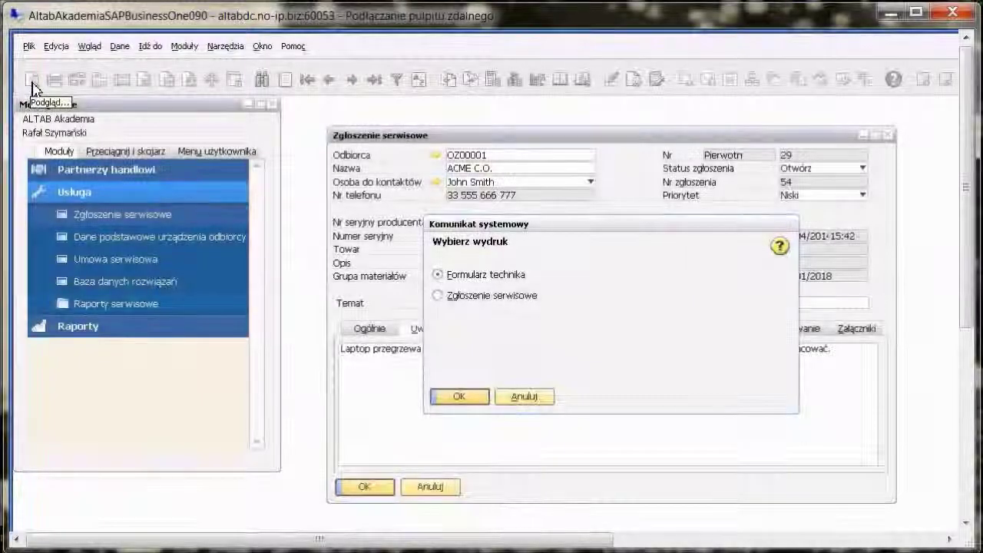
{"action": "left_click", "coordinate": [493, 298]}
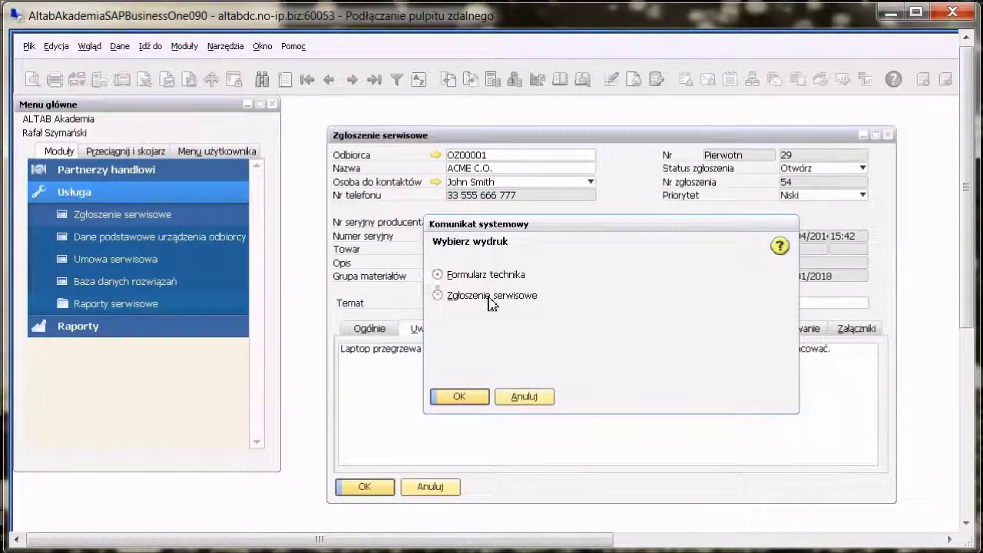
{"action": "left_click", "coordinate": [459, 398]}
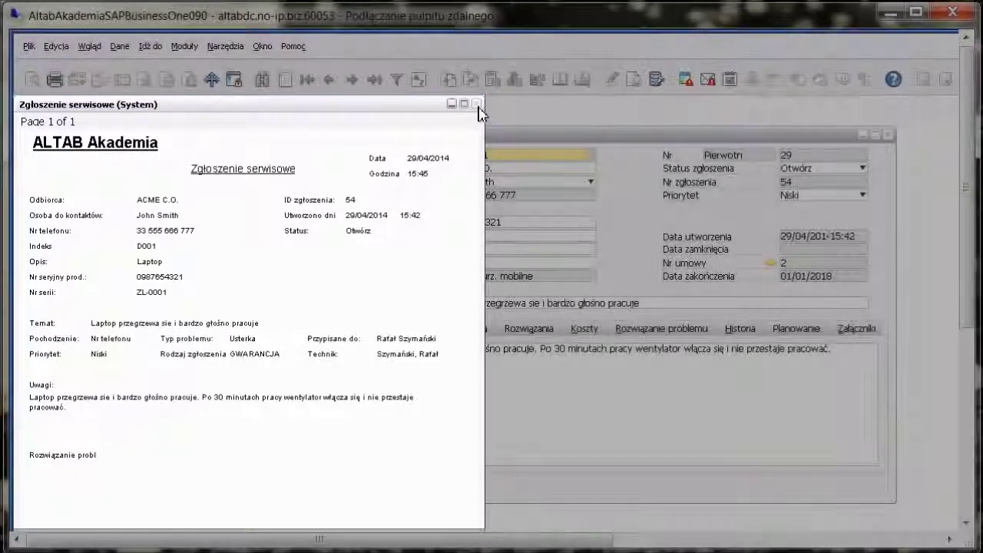
{"action": "left_click", "coordinate": [477, 103]}
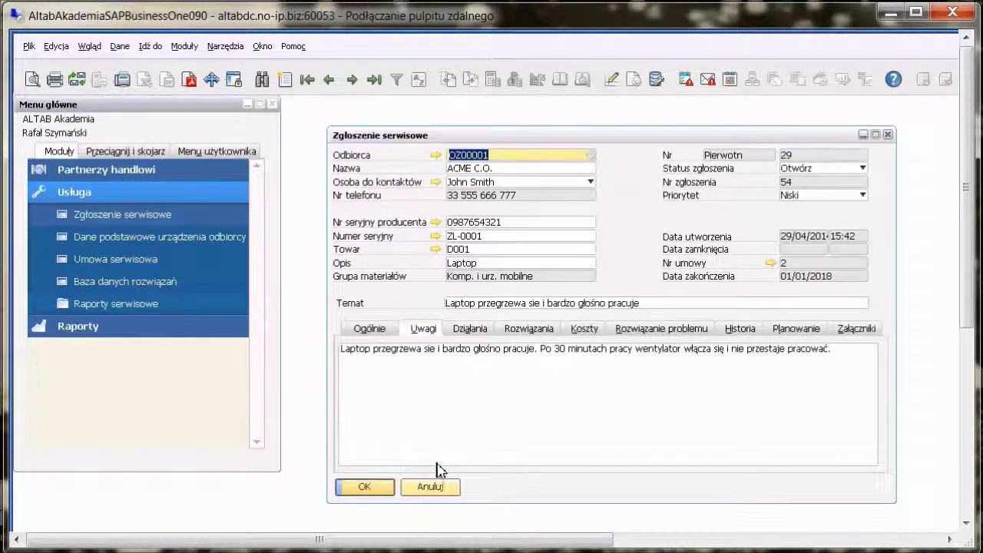